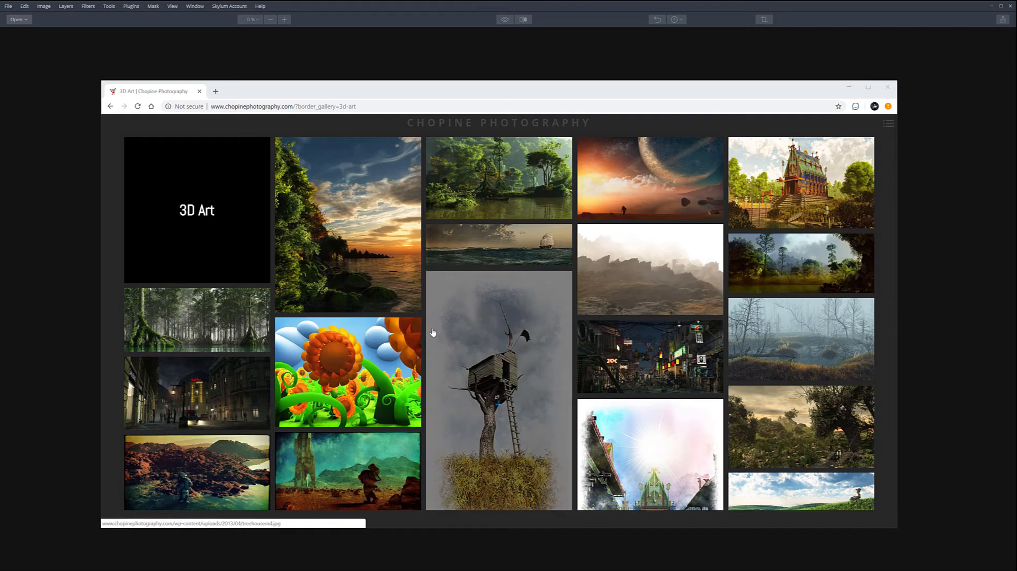
Browse the 3D Art gallery and view the misty mangrove swamp and the dark forest path images enlarged
click(433, 331)
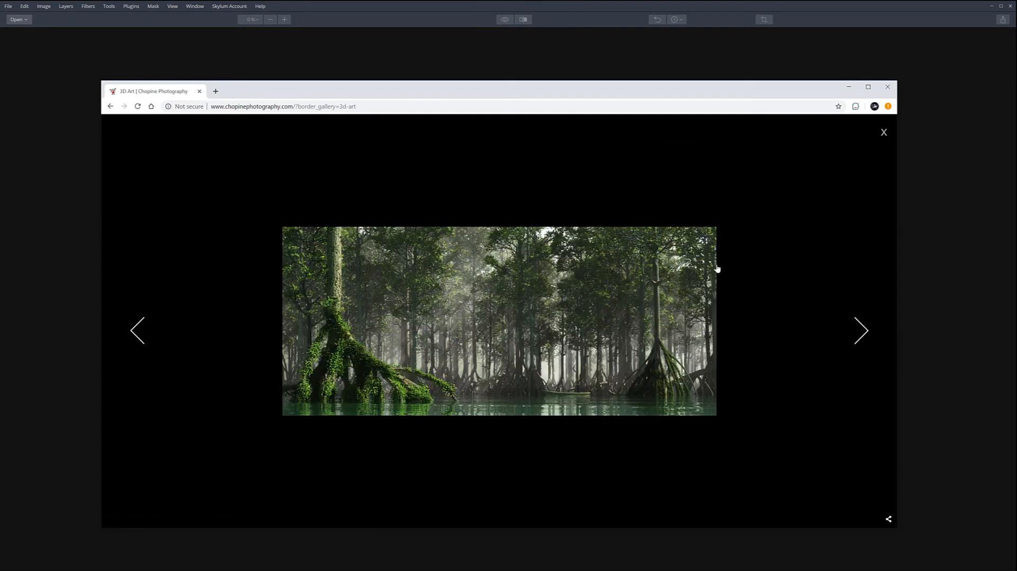
click(883, 132)
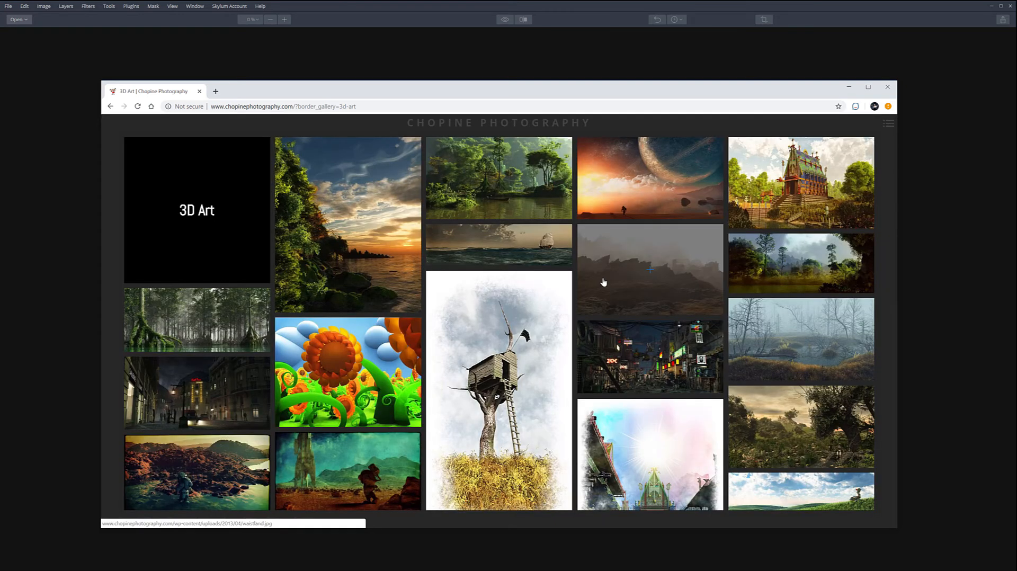
scroll(603, 282, down, 6)
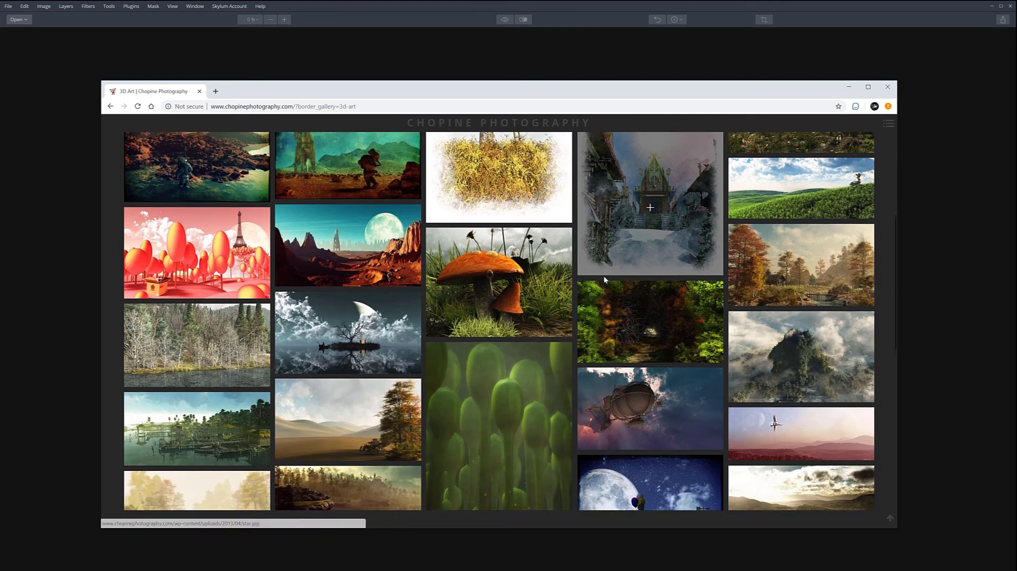
scroll(603, 280, down, 3)
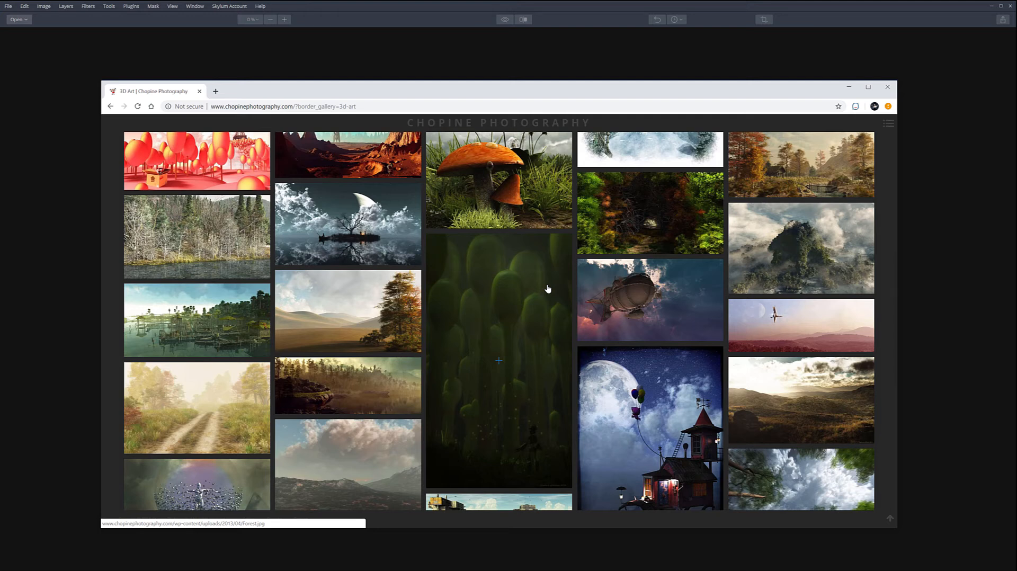
scroll(548, 289, down, 1)
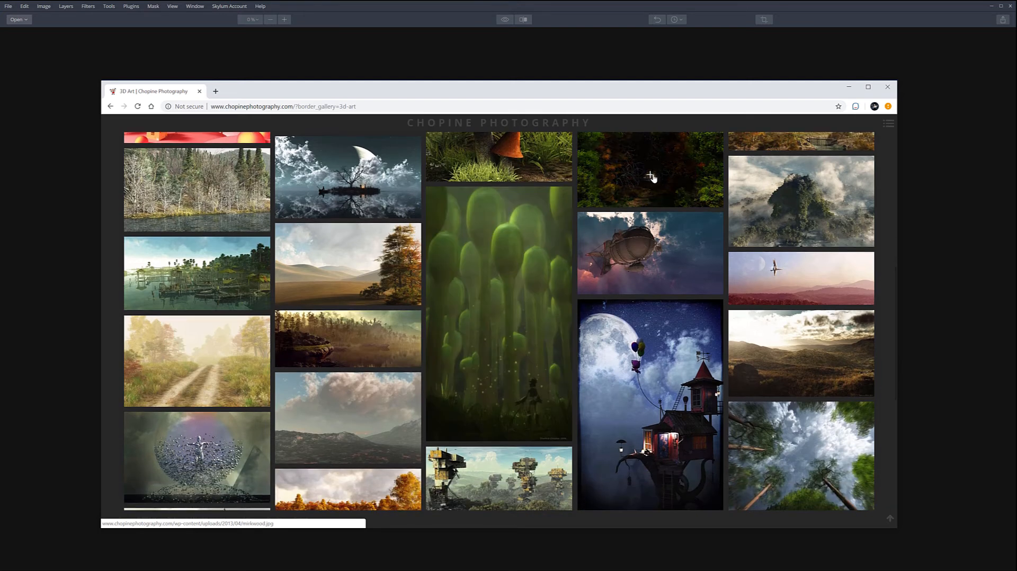
click(548, 289)
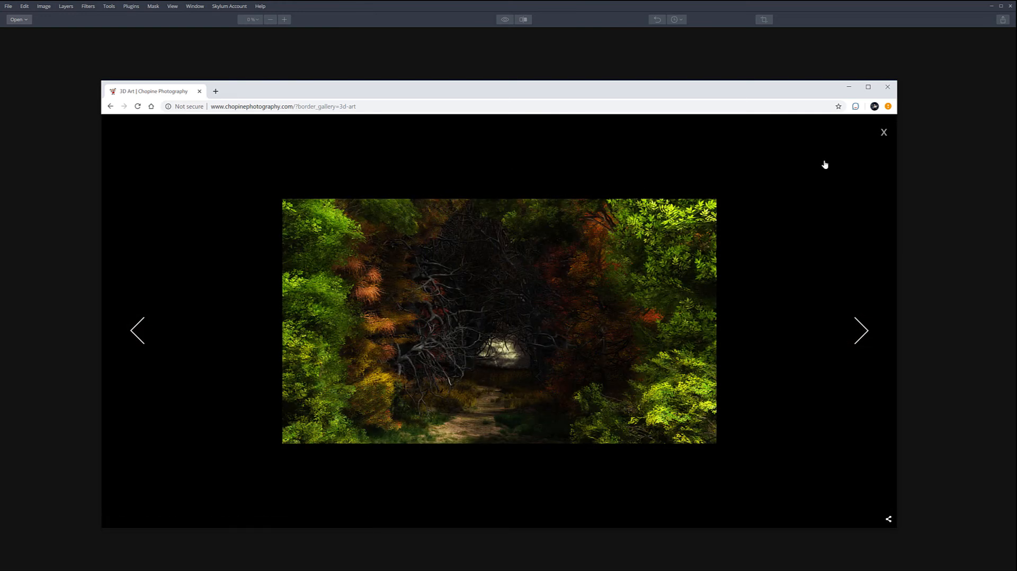
click(883, 132)
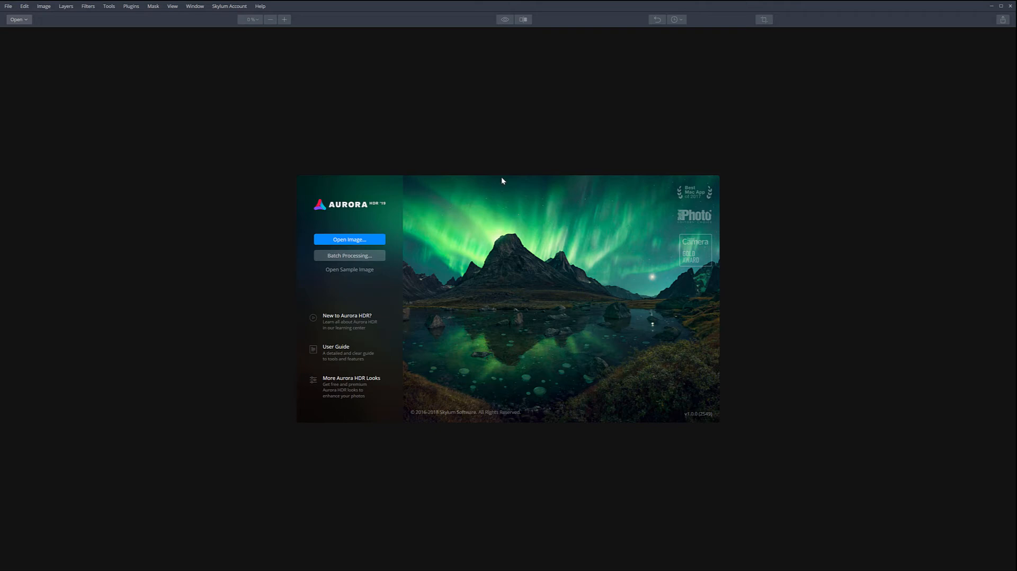
Load the six bracketed exposures _H1A8979.CR2 through _H1A8984.CR2 from the 2018 folder for HDR merging
click(324, 255)
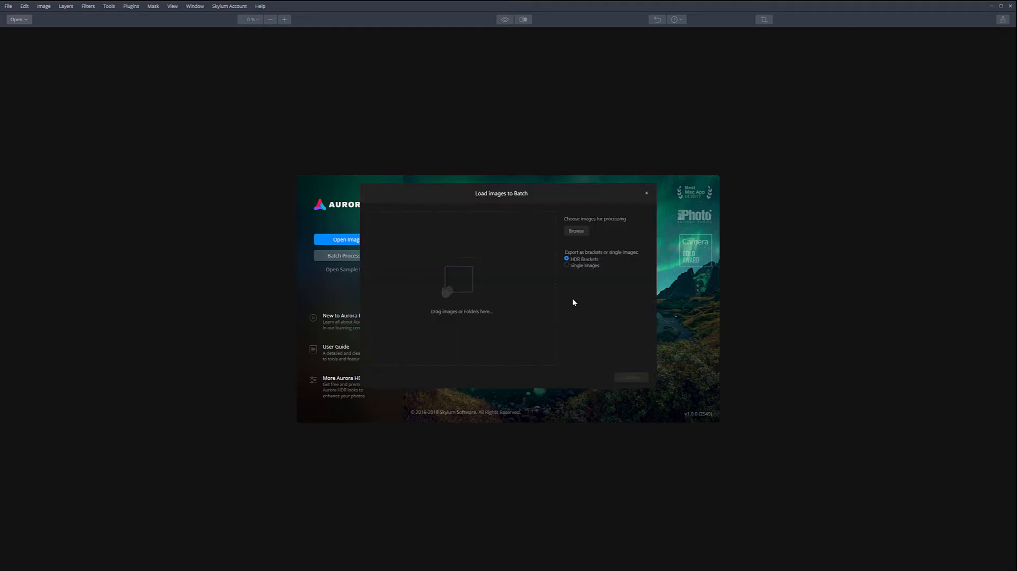
click(646, 194)
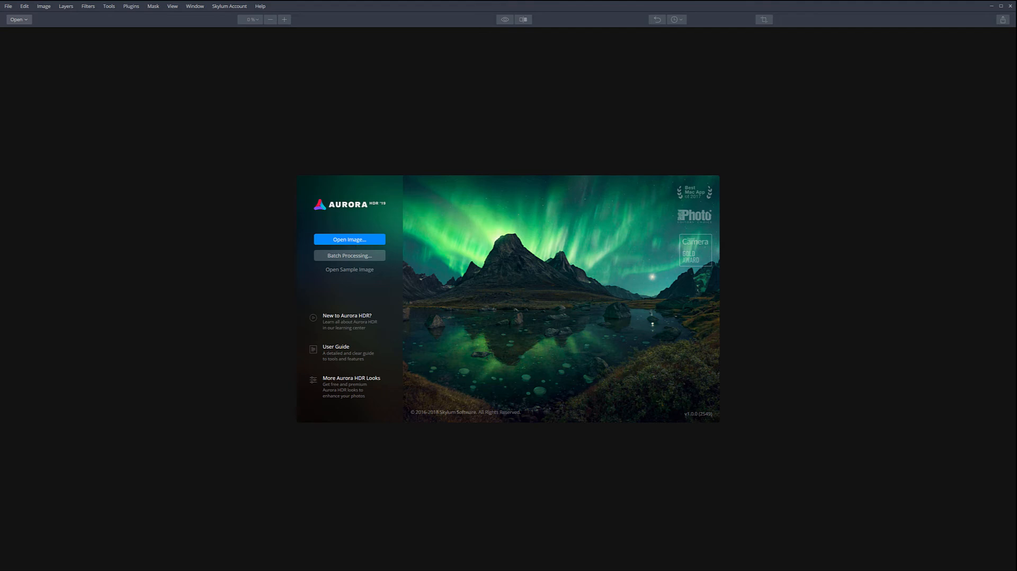
click(350, 239)
click(754, 170)
shift+click(522, 179)
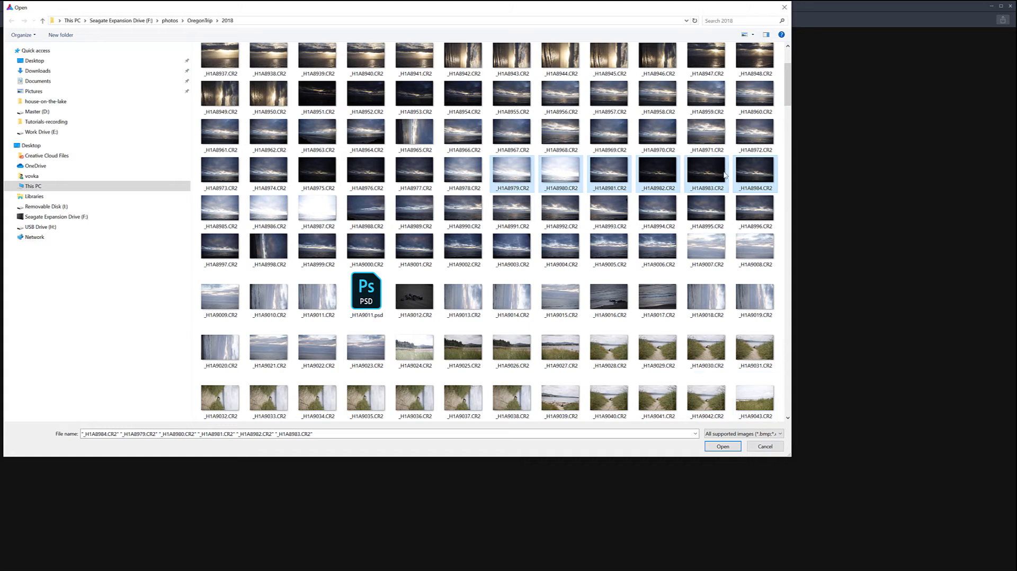
click(710, 446)
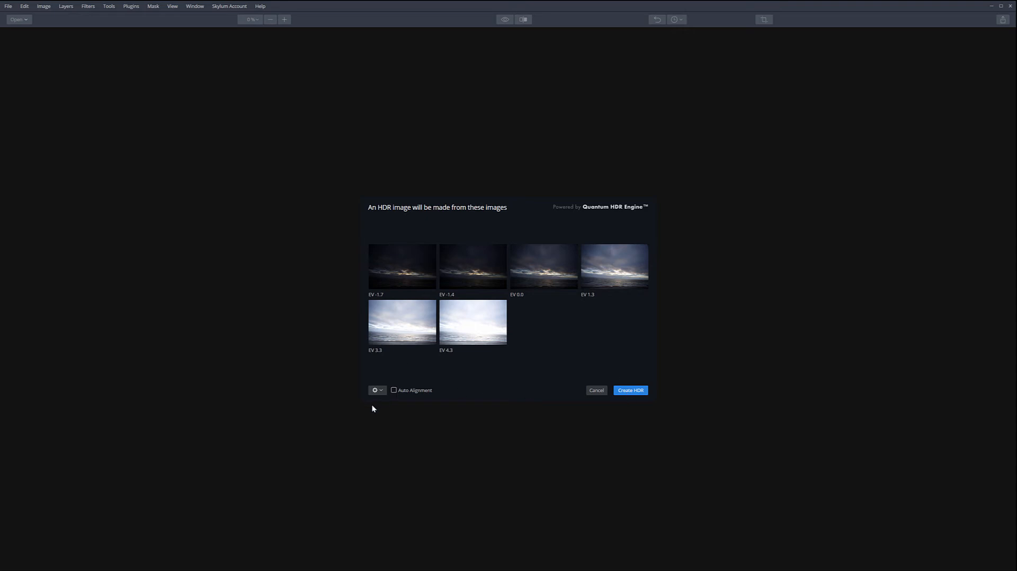
Enable Ghost Reduction and Auto Alignment, and create the HDR image from the six exposures
click(381, 392)
click(377, 287)
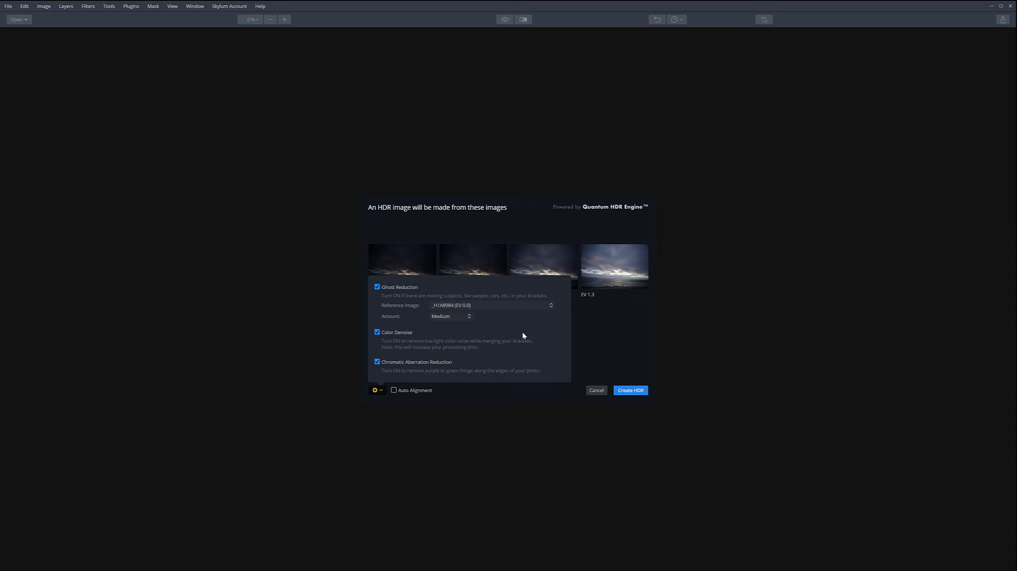
click(583, 341)
click(393, 390)
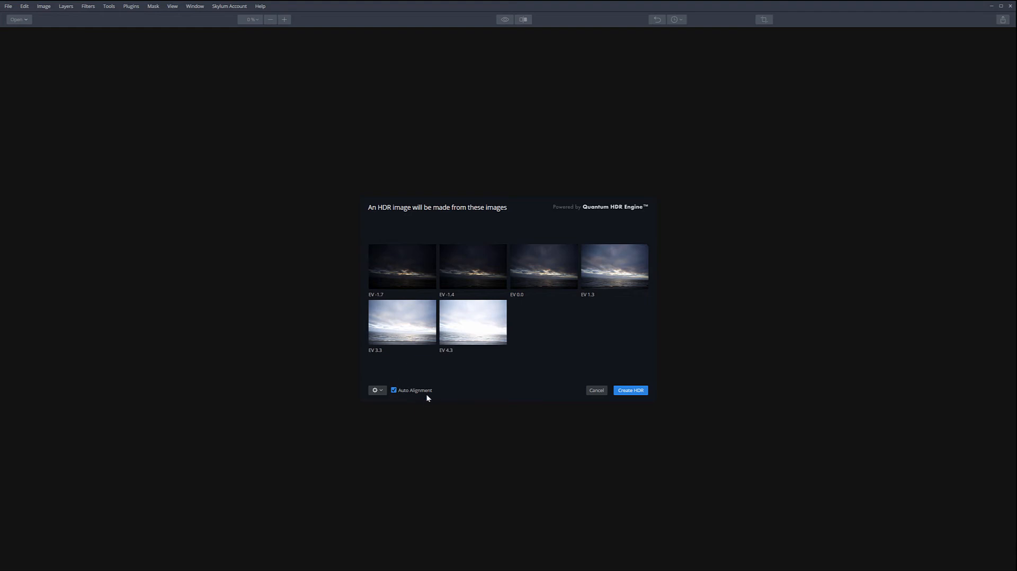
click(633, 392)
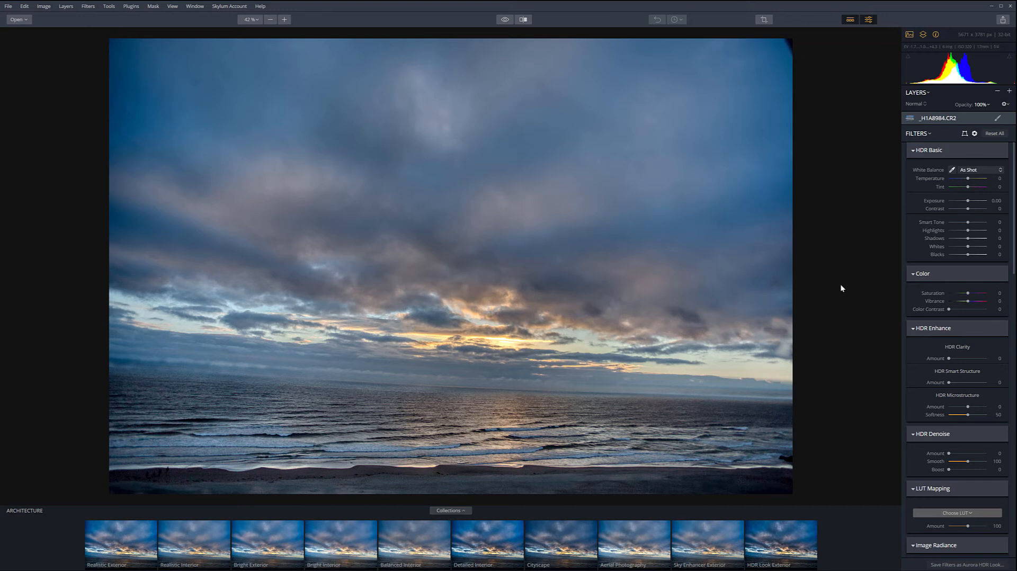
scroll(934, 315, down, 3)
scroll(935, 319, down, 6)
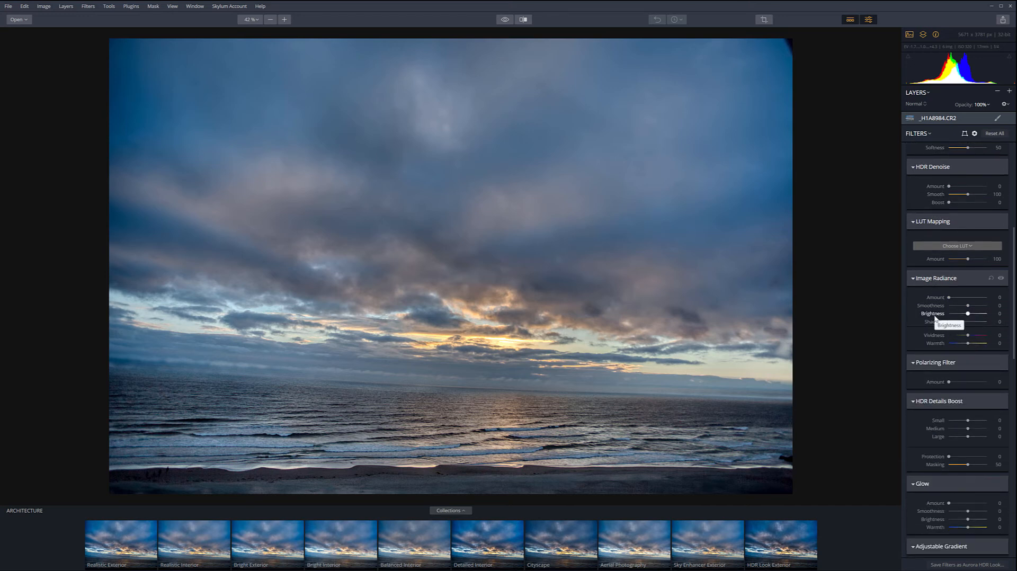
scroll(935, 318, down, 3)
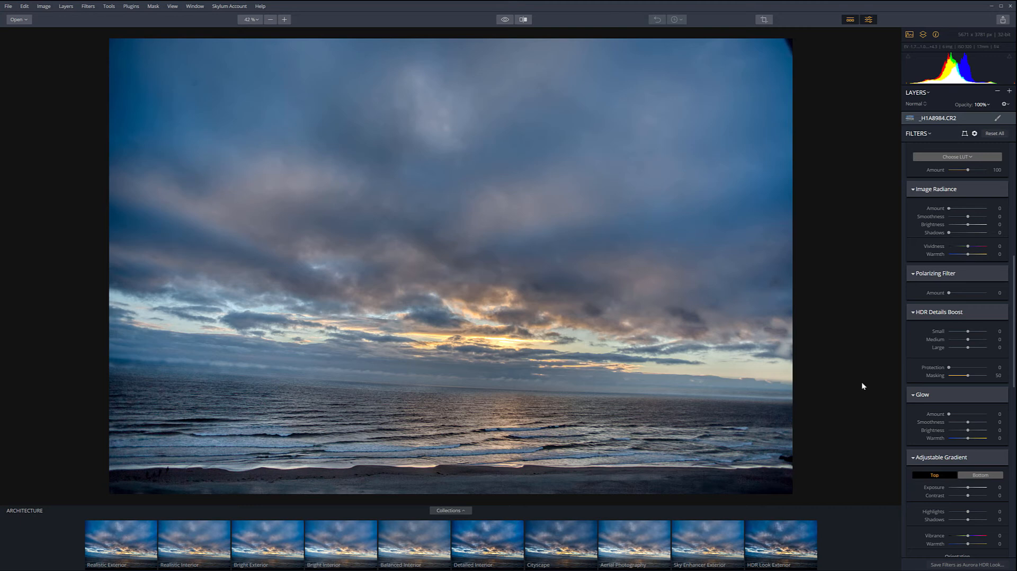
scroll(949, 374, up, 10)
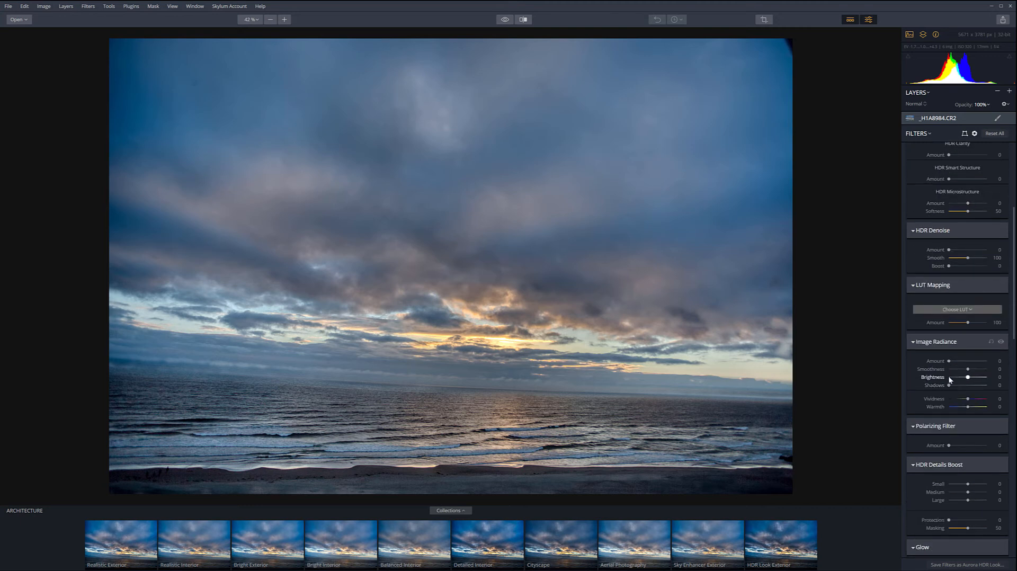
Add a new adjustment layer above the merged HDR image
click(1009, 91)
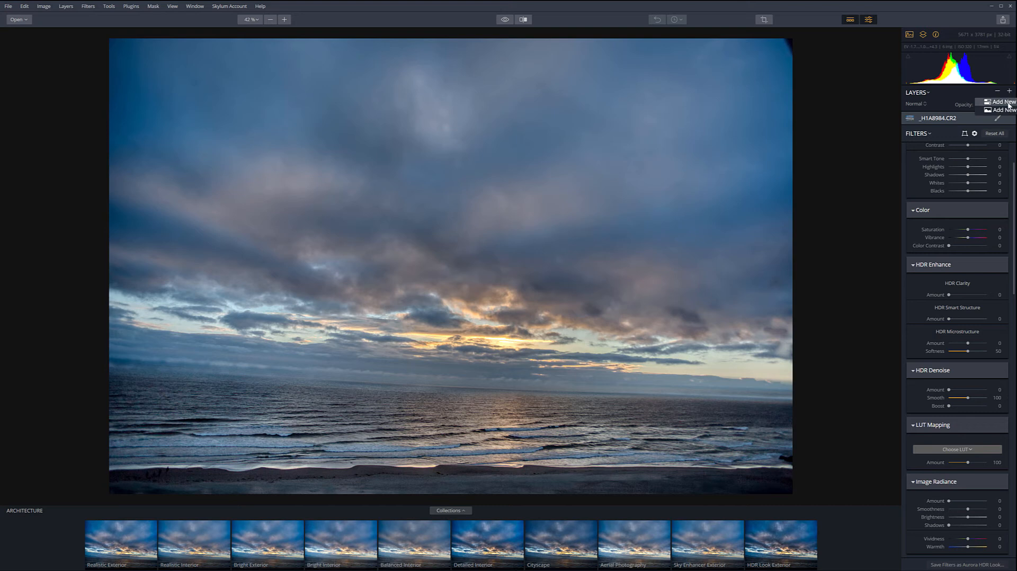
click(1006, 102)
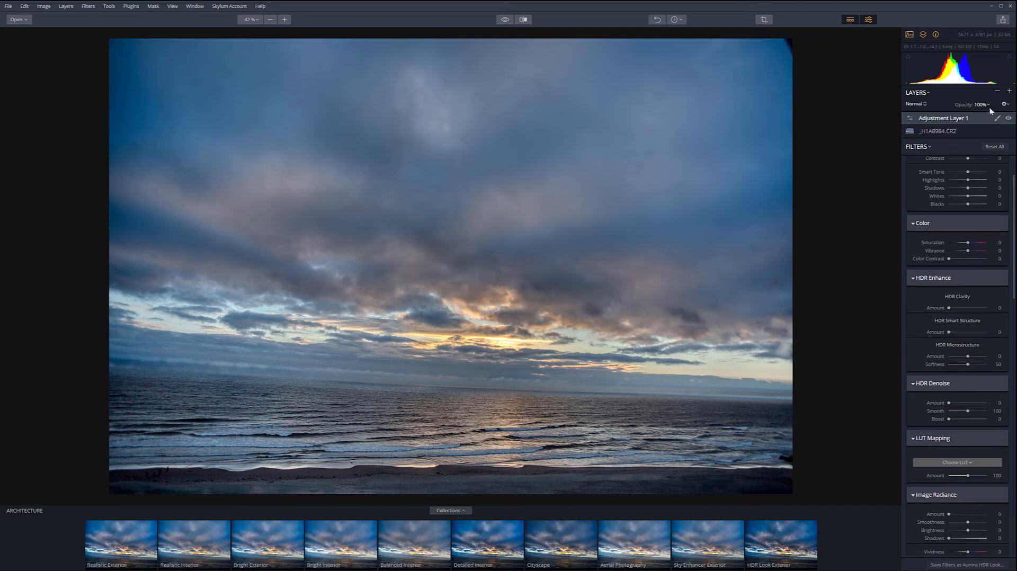
scroll(962, 495, down, 2)
scroll(940, 451, up, 3)
scroll(940, 452, up, 1)
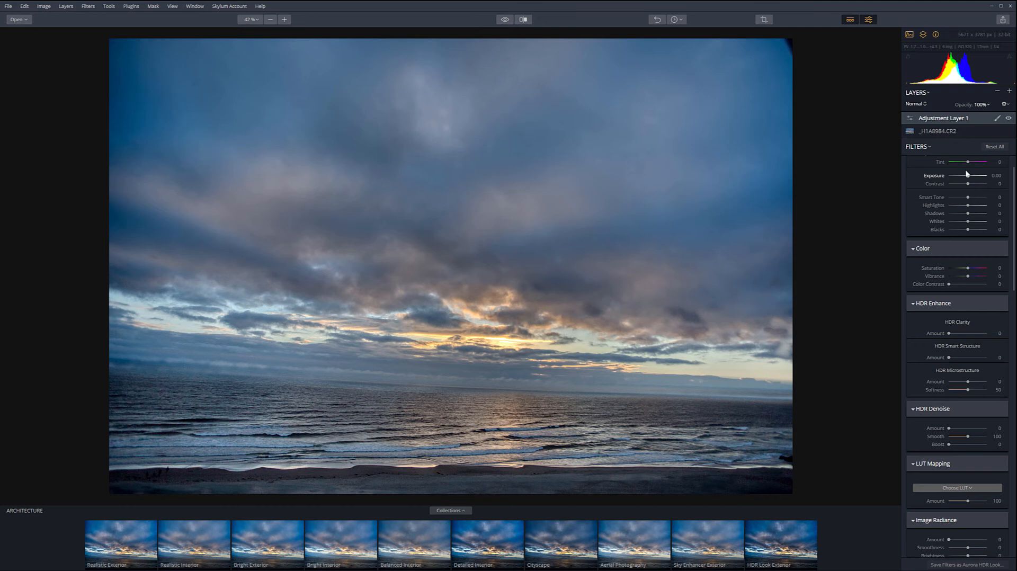
Hide the adjustment layer and delete it from the layer stack
click(998, 119)
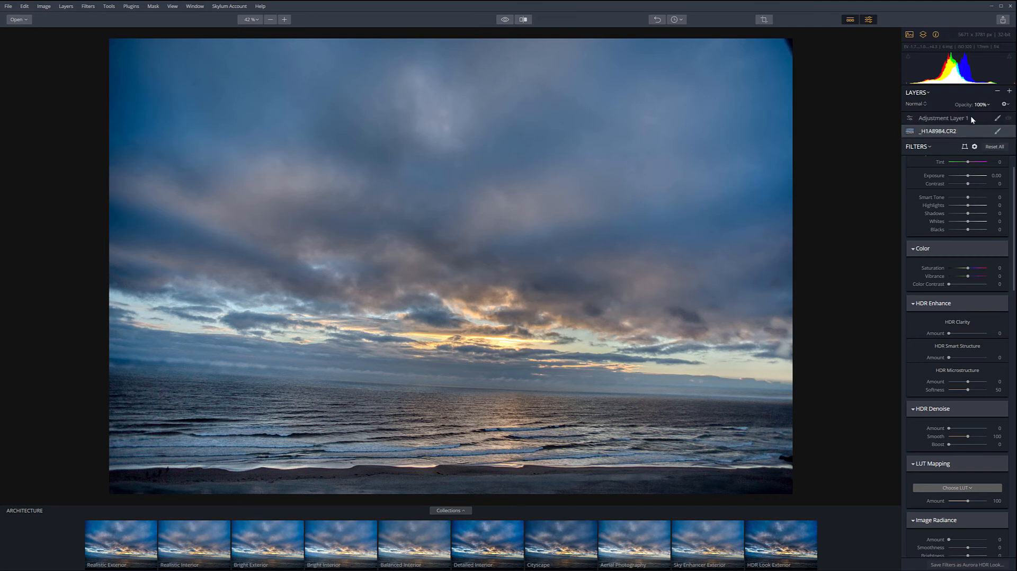
right_click(971, 116)
click(997, 135)
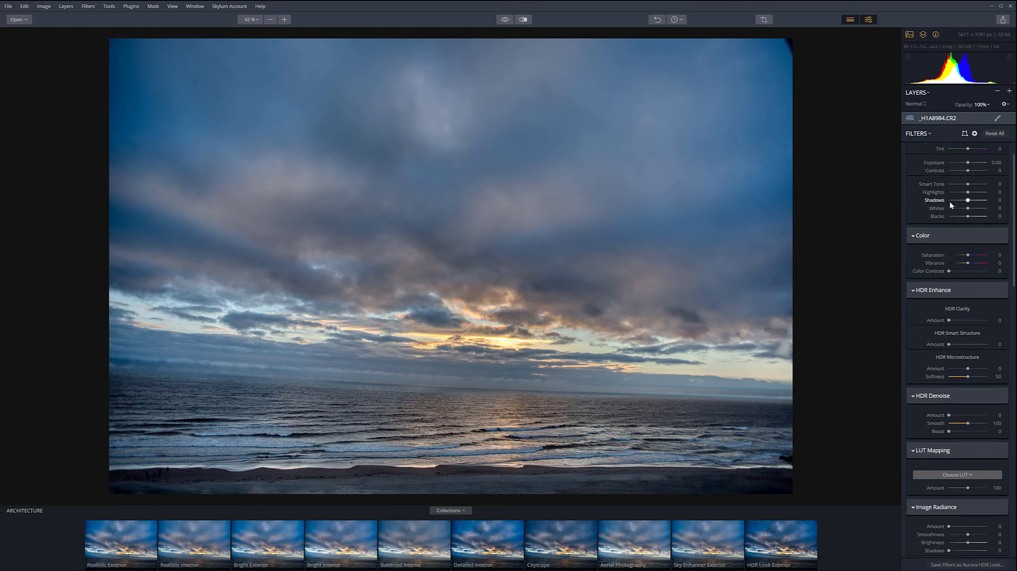
Examine the available filters and their controls, from HDR Basic and Color down to Color Toning, Dodge & Burn and Vignette
scroll(954, 212, up, 2)
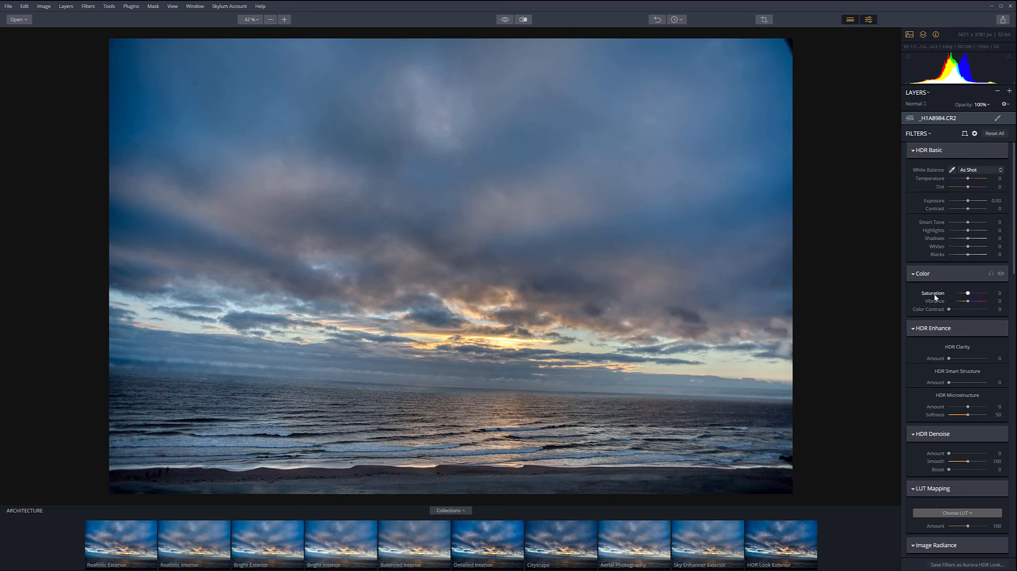
scroll(934, 295, down, 3)
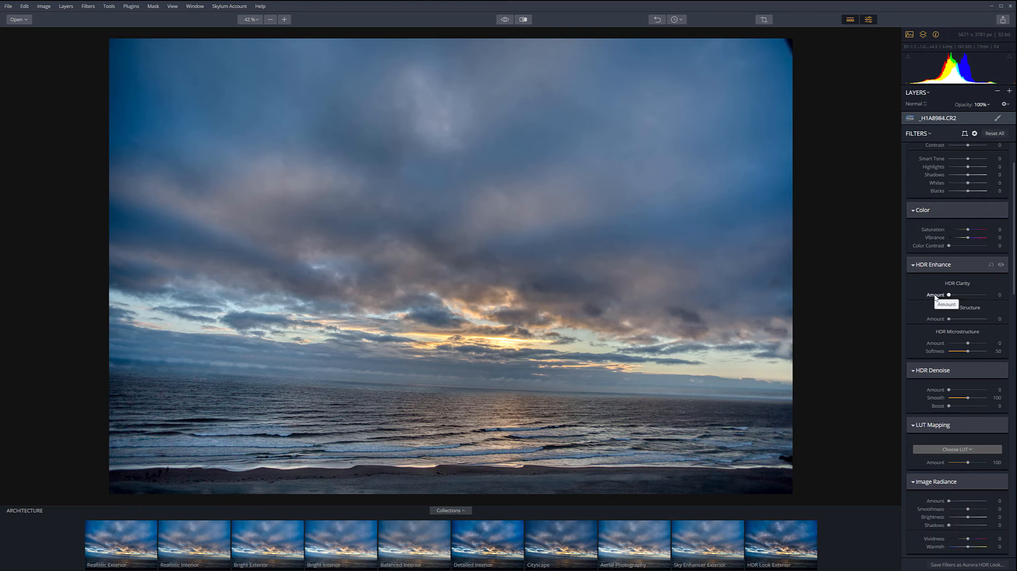
scroll(936, 299, down, 2)
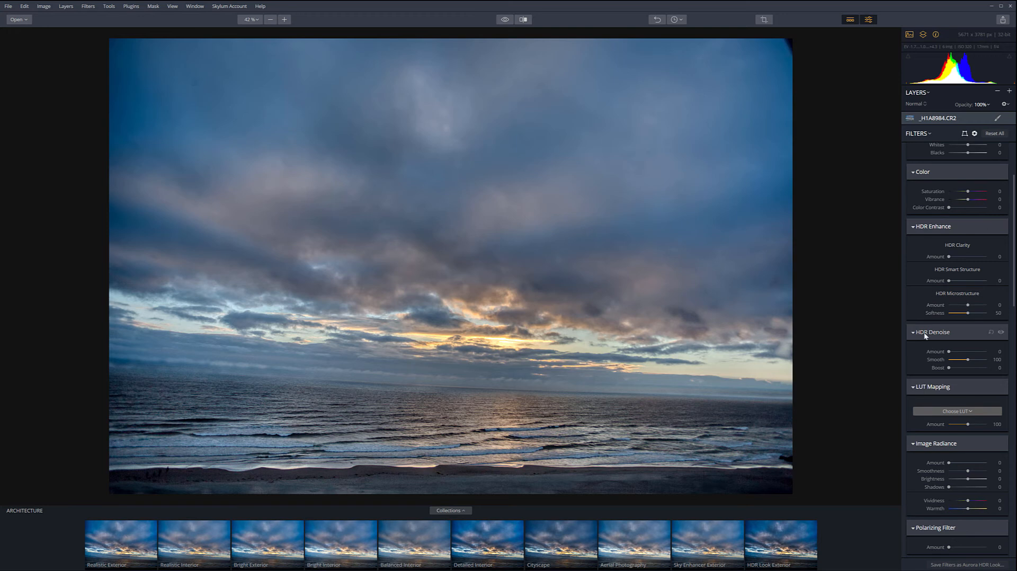
scroll(924, 333, down, 4)
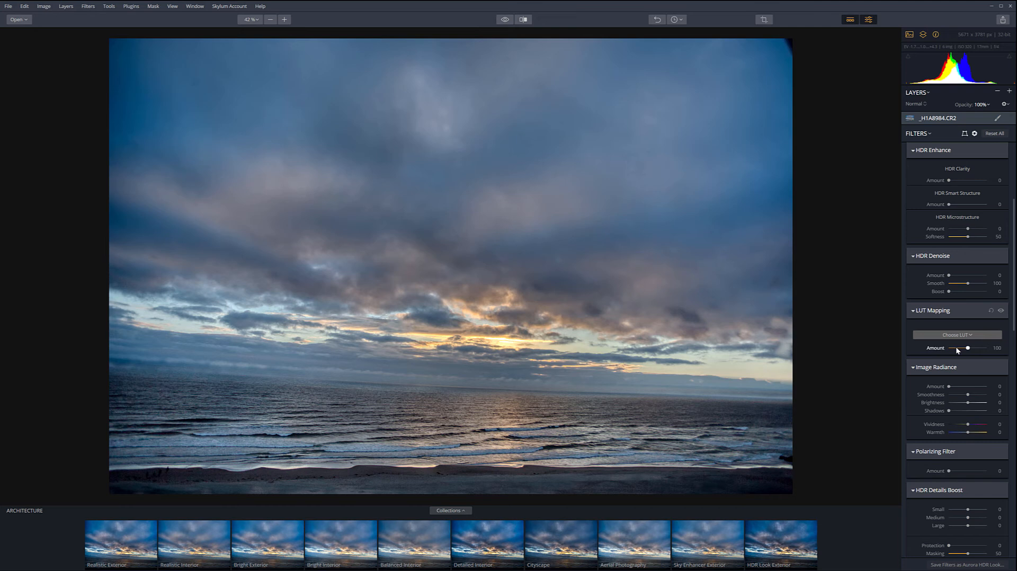
scroll(948, 329, down, 1)
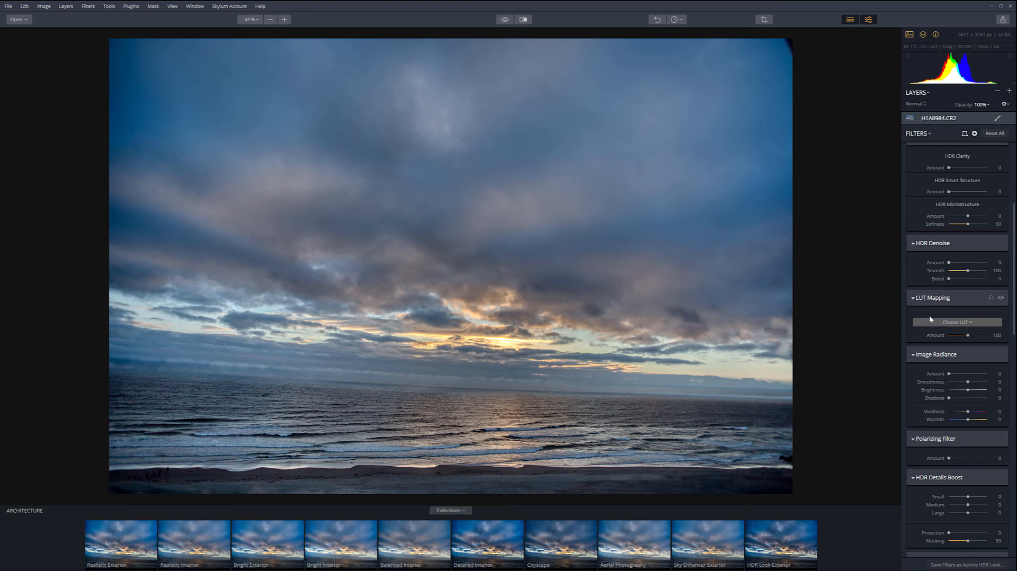
scroll(922, 318, down, 3)
scroll(957, 352, down, 2)
scroll(957, 352, down, 3)
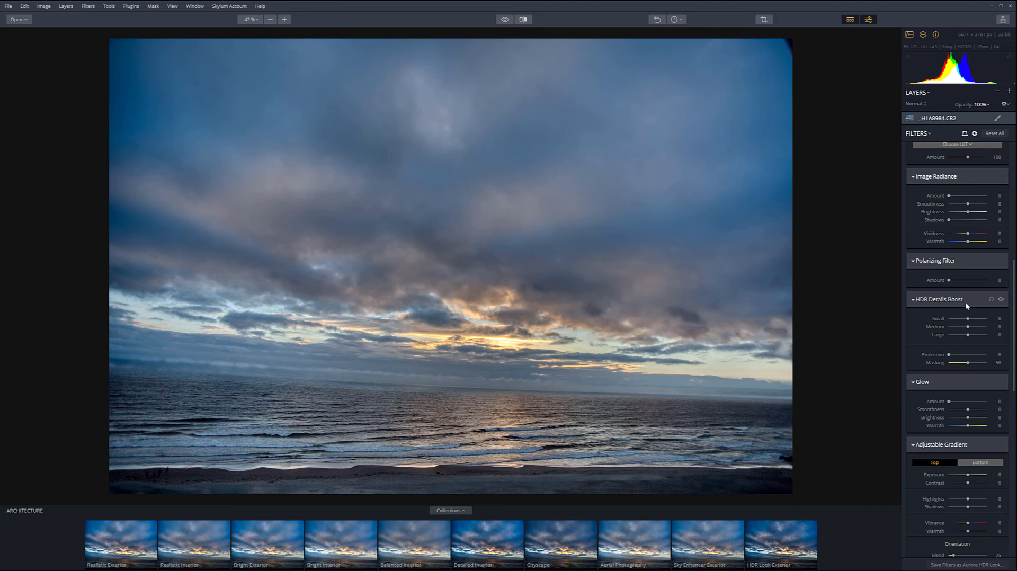
scroll(957, 370, down, 5)
scroll(959, 373, down, 9)
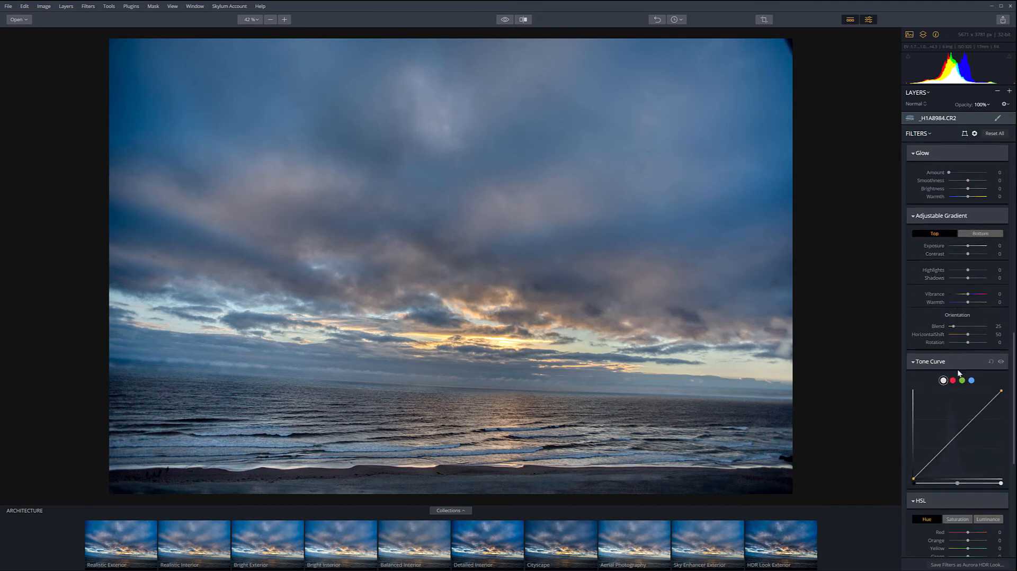
scroll(958, 373, down, 2)
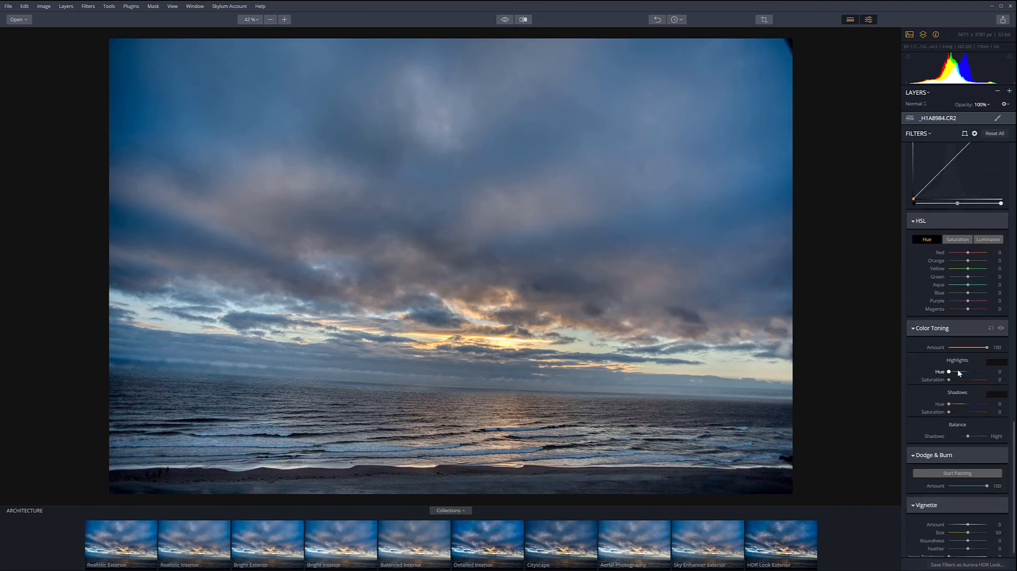
scroll(951, 397, up, 7)
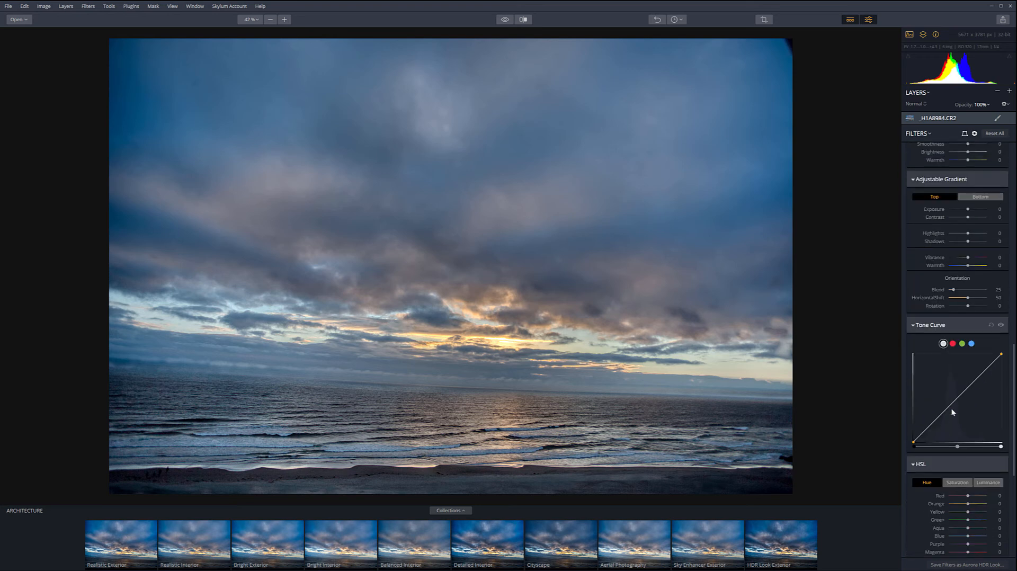
scroll(953, 412, up, 4)
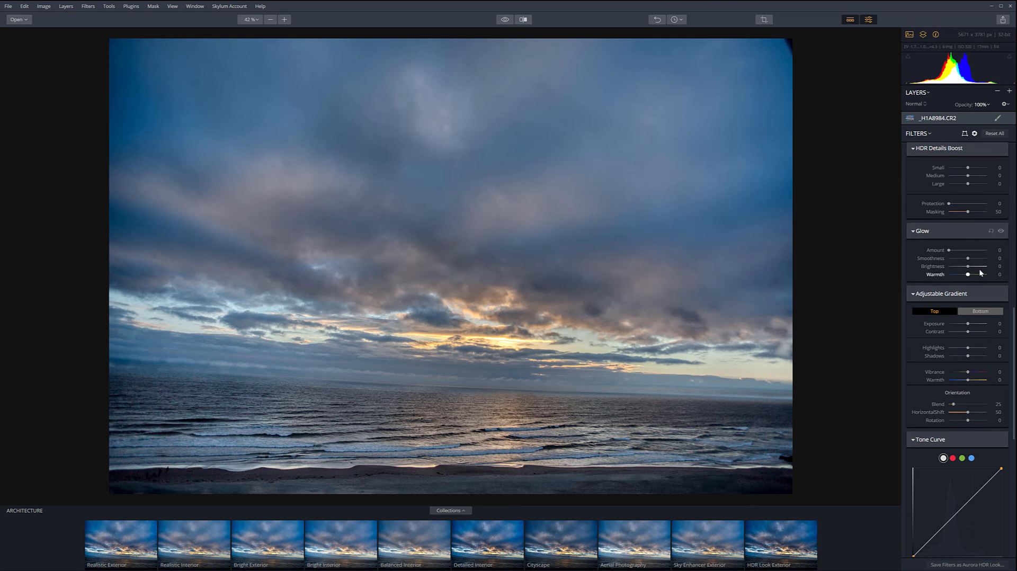
Try collapsing the Adjustable Gradient filter and switching its effect off and on
click(913, 294)
click(913, 295)
click(1003, 293)
click(1001, 294)
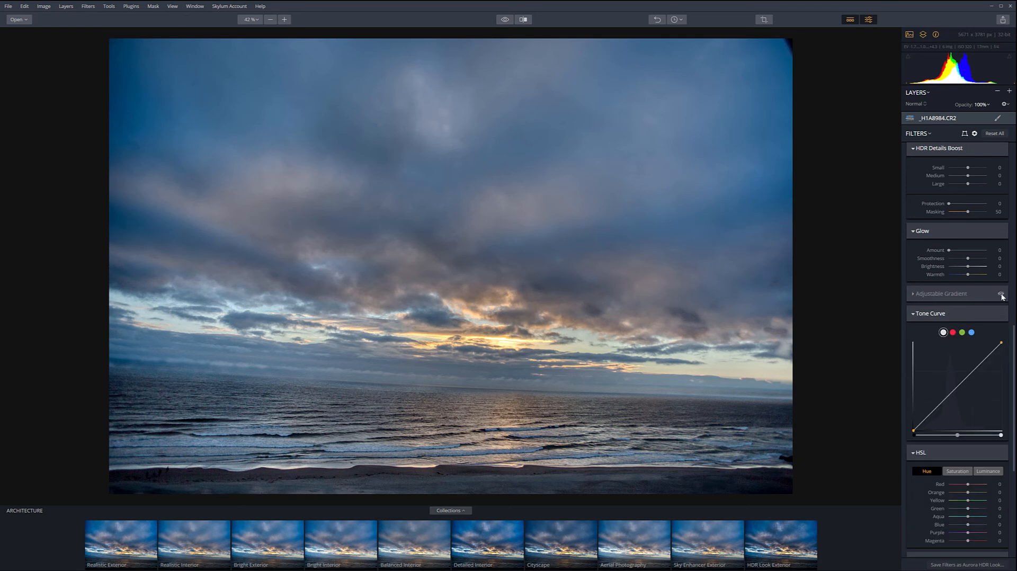
Collapse the Adjustable Gradient, Glow, Tone Curve, HSL and Color Toning filters, leaving HDR Details Boost expanded
click(914, 294)
click(914, 294)
click(914, 231)
click(914, 149)
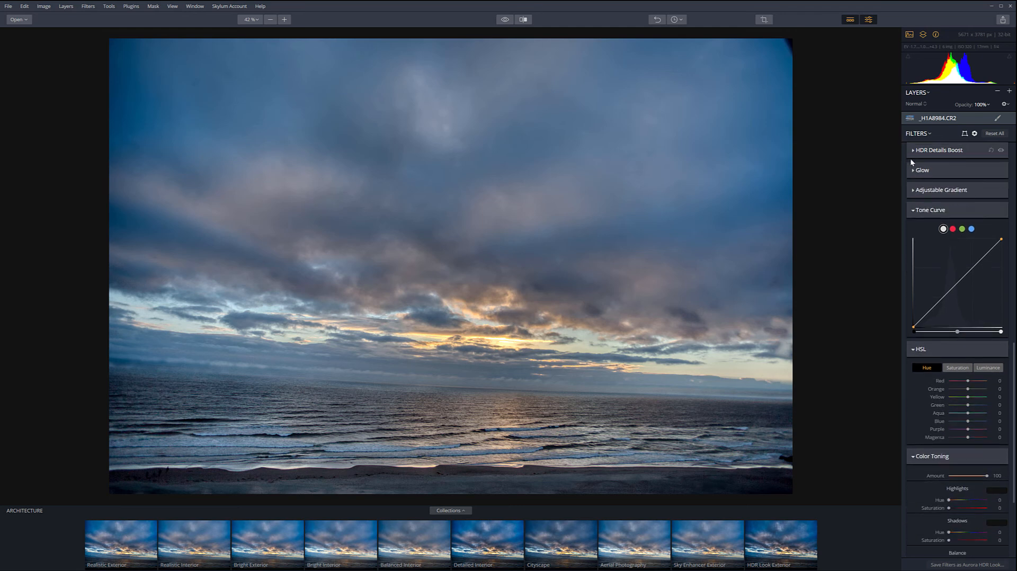
click(913, 210)
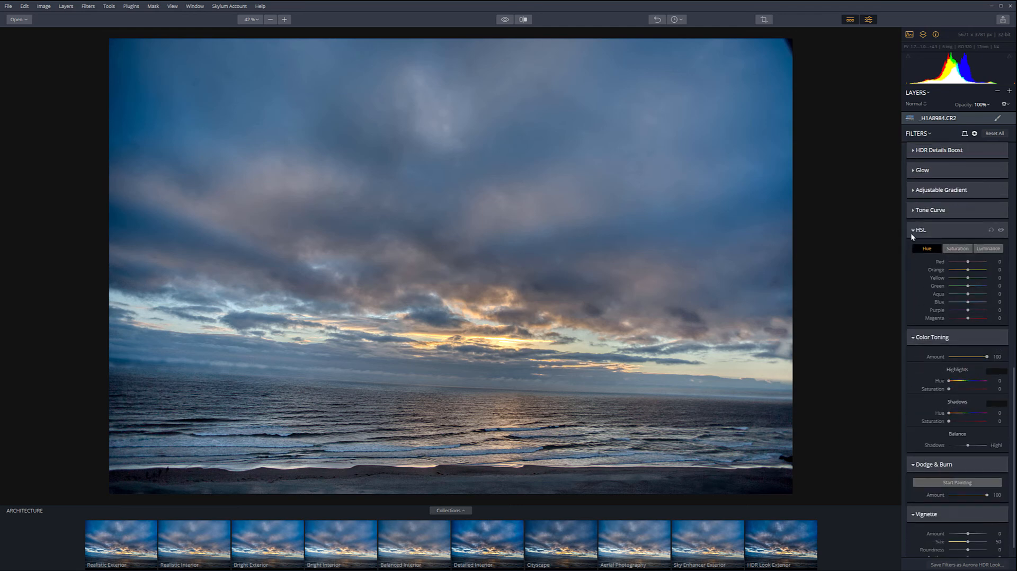
click(912, 233)
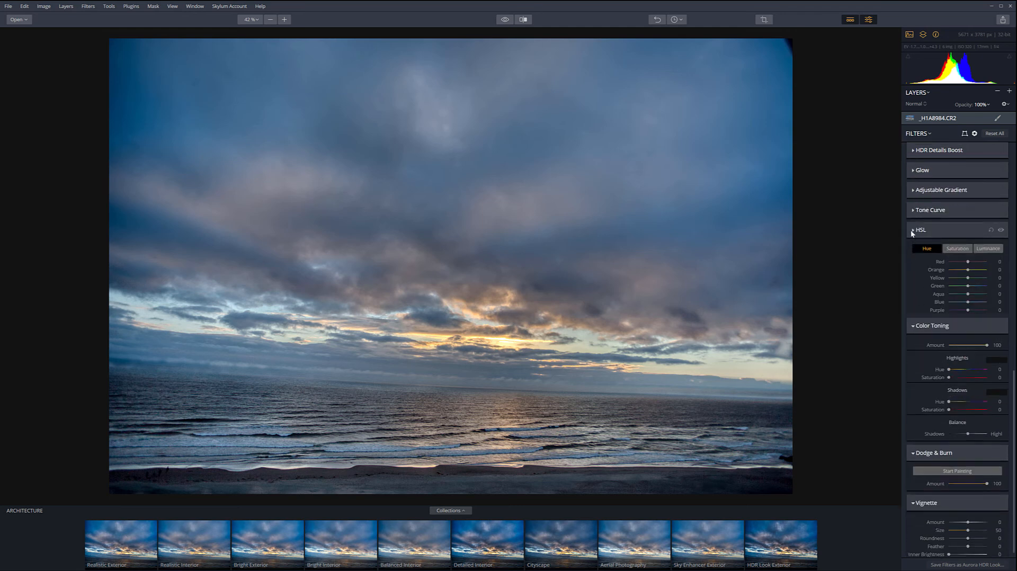
click(913, 318)
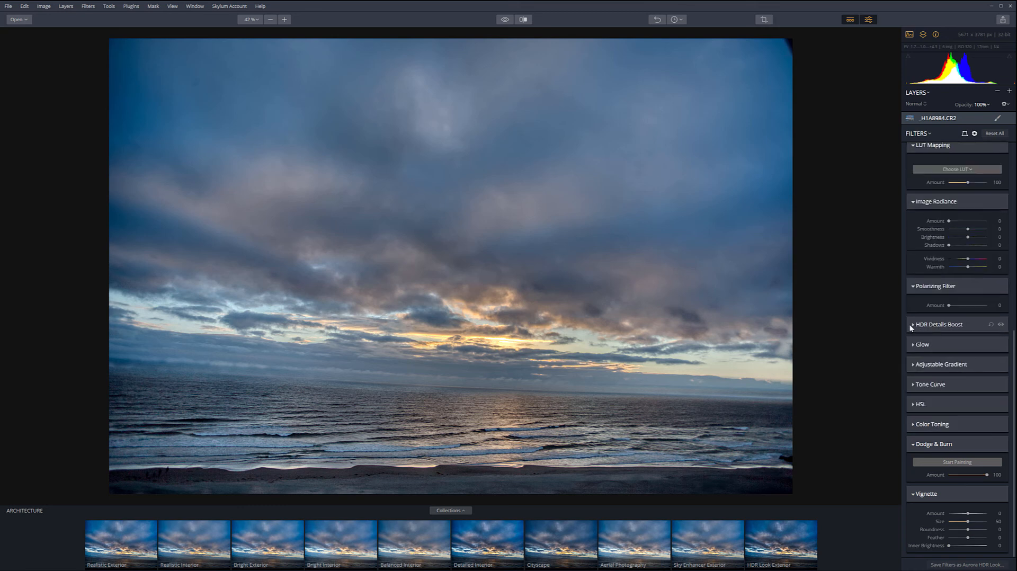
click(914, 325)
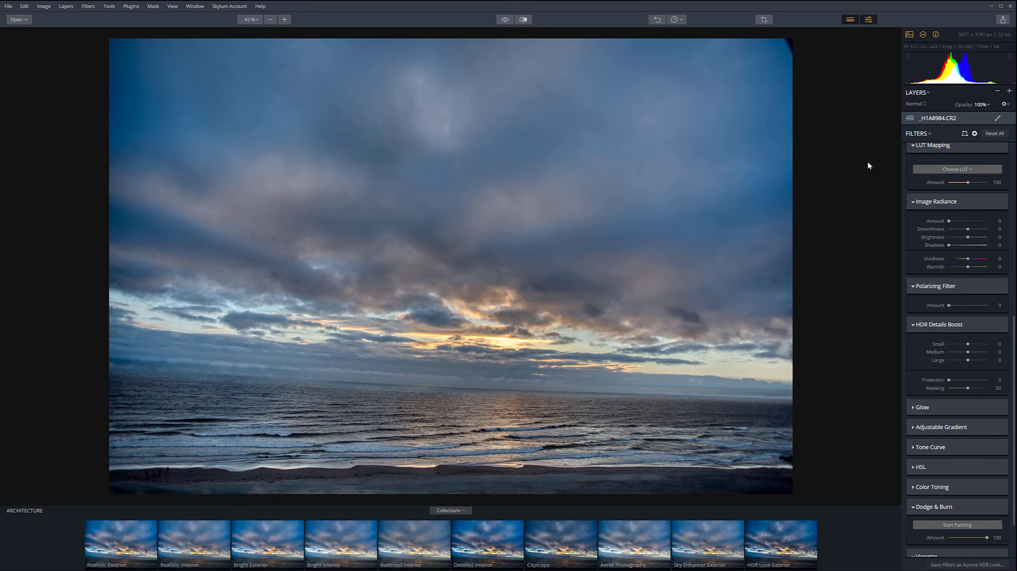
Rotate the crop frame to level the sea horizon and apply the crop to the image
click(764, 20)
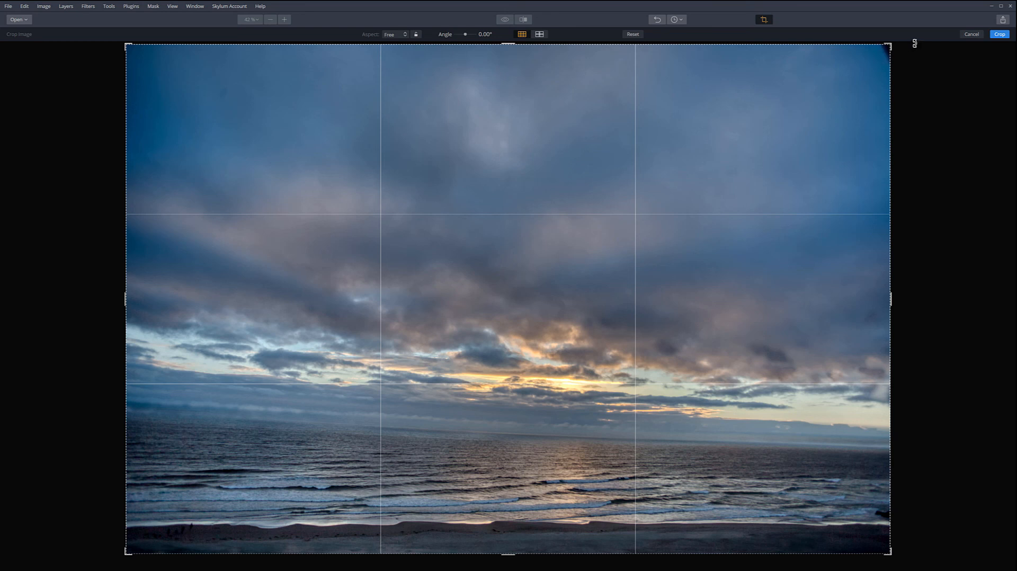
drag(908, 46, 892, 27)
key(Return)
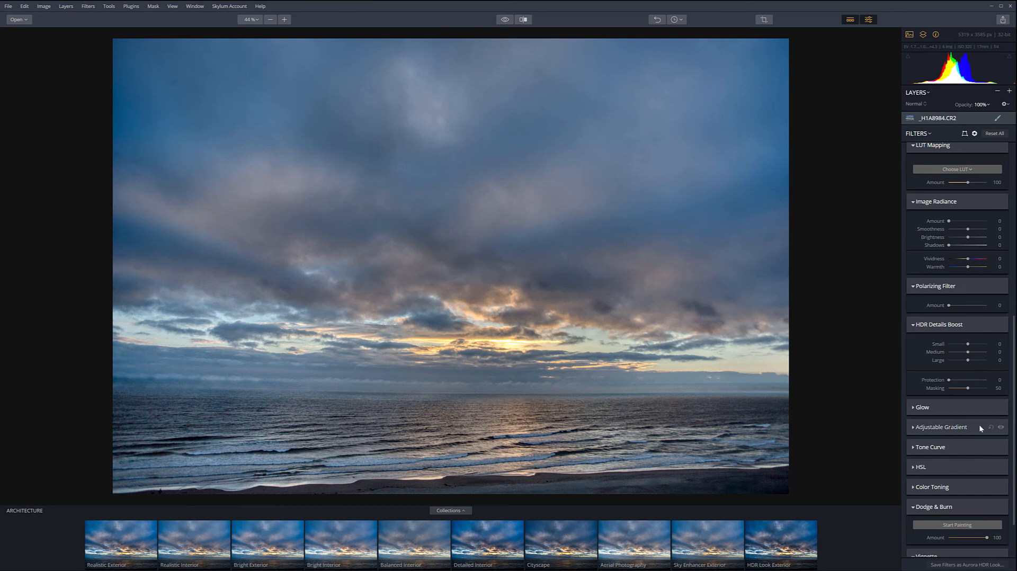
Switch the Aurora HDR Looks collection from Architecture to Randy Van Duinen Looks
scroll(975, 456, down, 2)
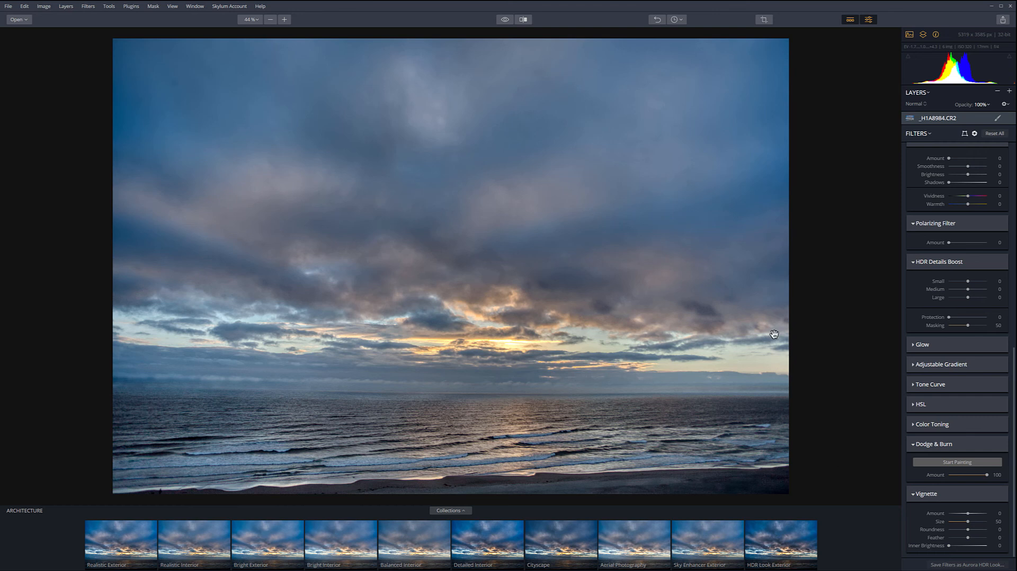
click(463, 509)
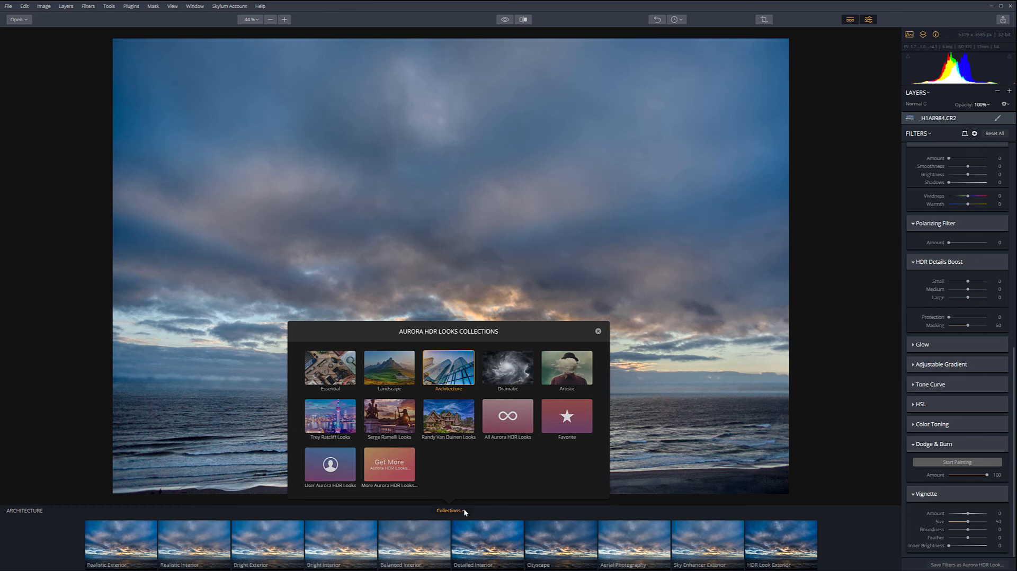
click(453, 406)
Try the Exterior Single Image look with its amount reduced to 36, and the High Detail look at 100
click(119, 536)
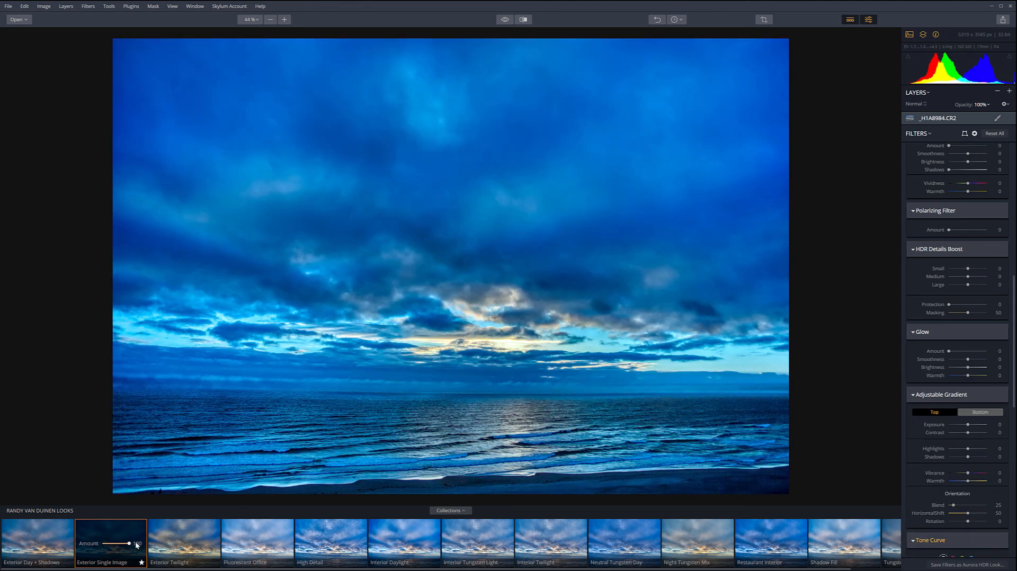
drag(129, 545, 105, 548)
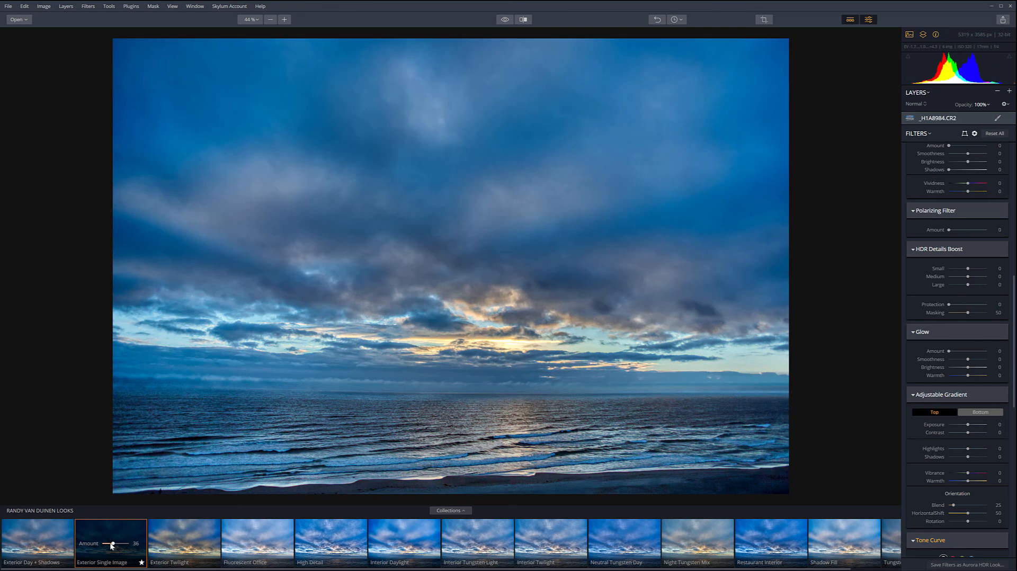
click(365, 530)
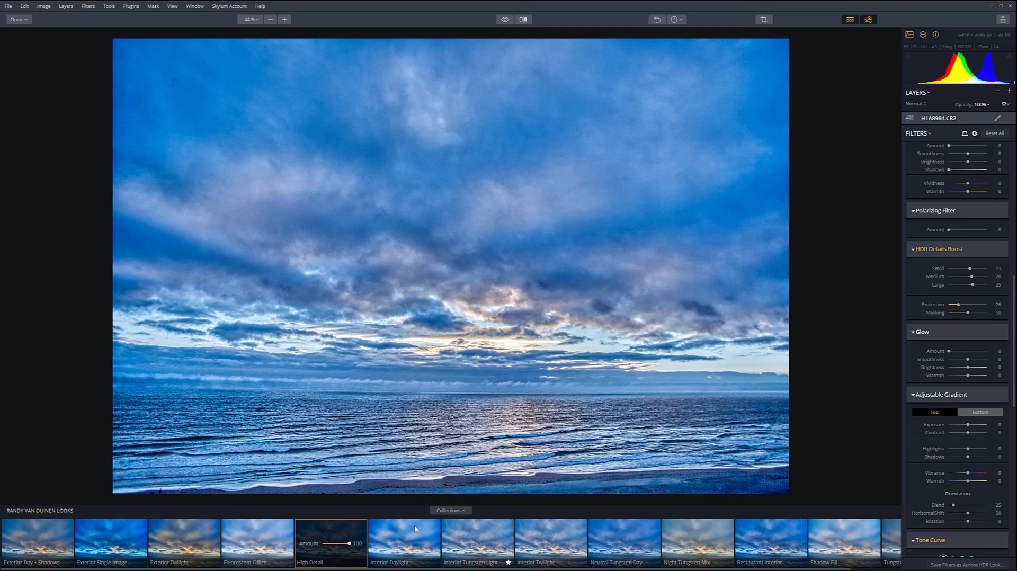
Apply the Exterior Day + Shadows look to the seascape at an amount of 100
click(39, 537)
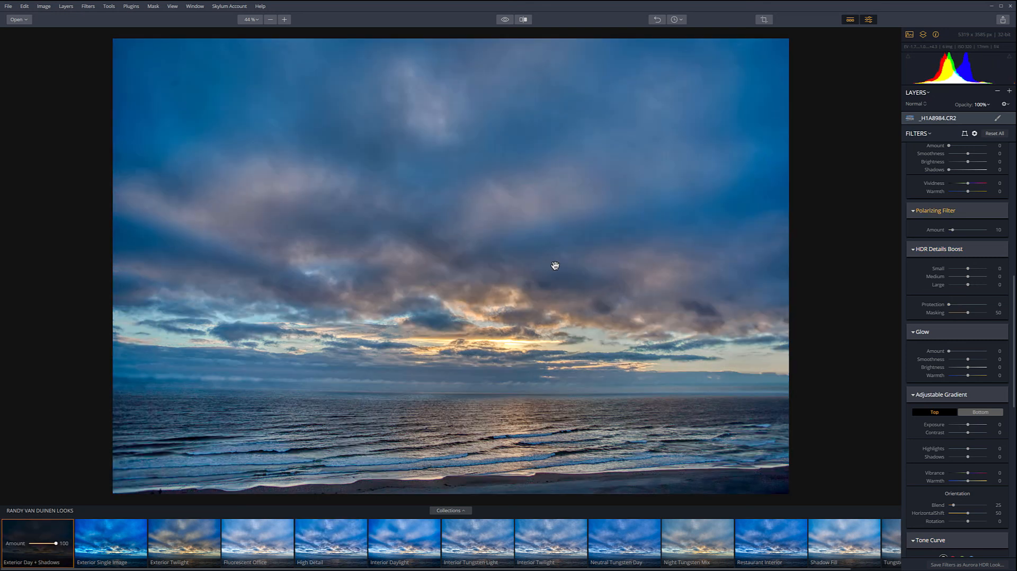